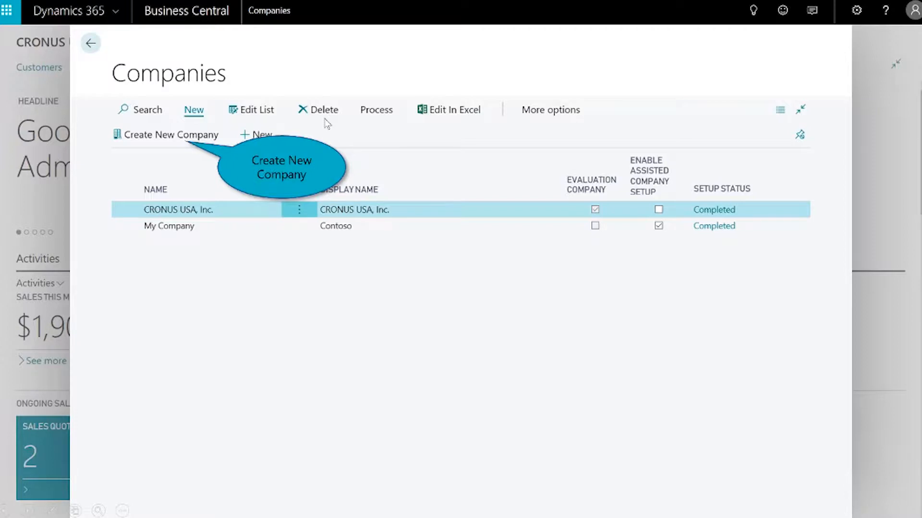
# - Create a company named "CRONUS USA, Inc. - Company 1" with the "Production - Setup Data Only" option and no user changes
pyautogui.click(165, 138)
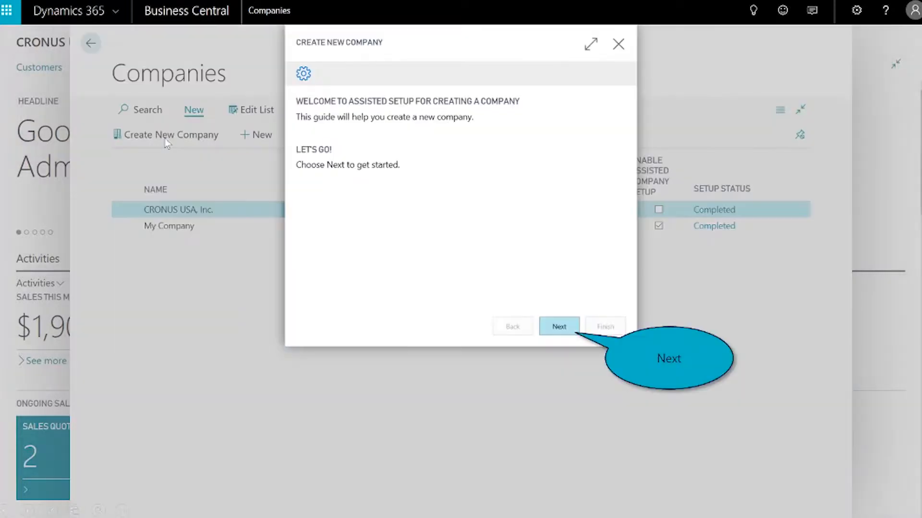
pyautogui.click(551, 331)
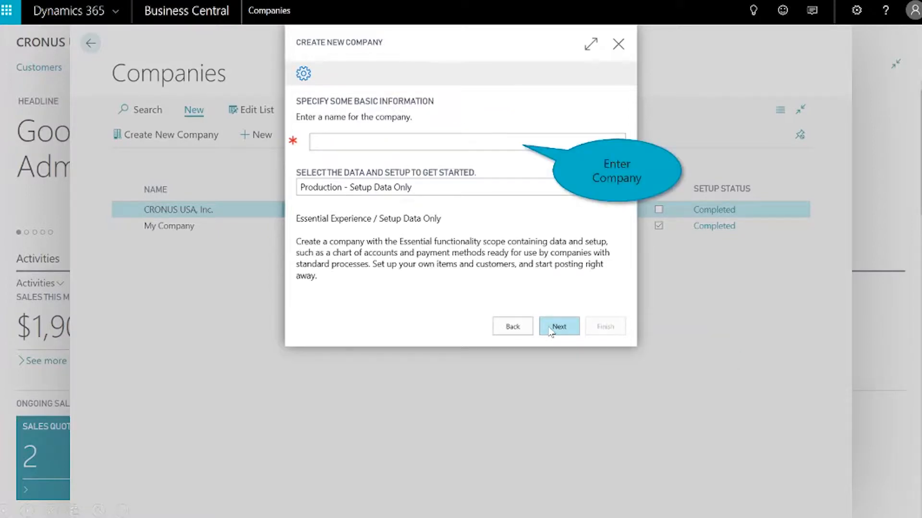
pyautogui.click(449, 144)
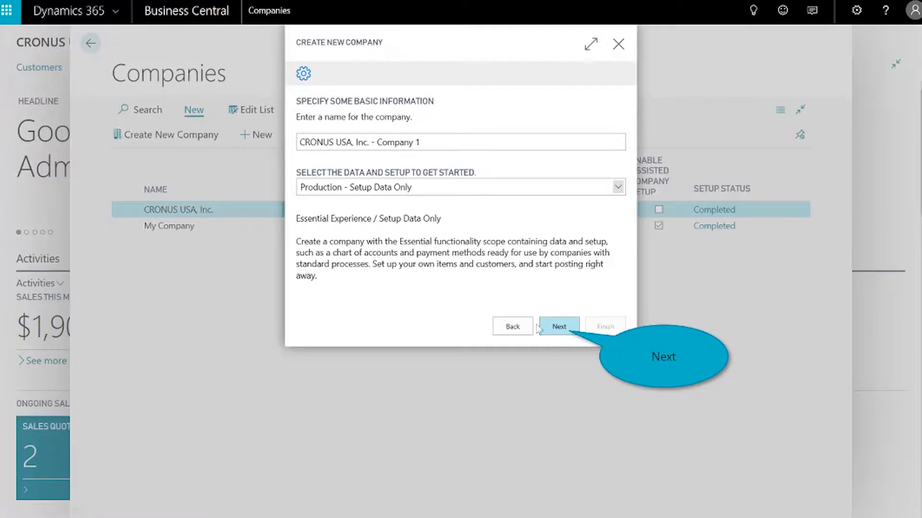
pyautogui.click(559, 327)
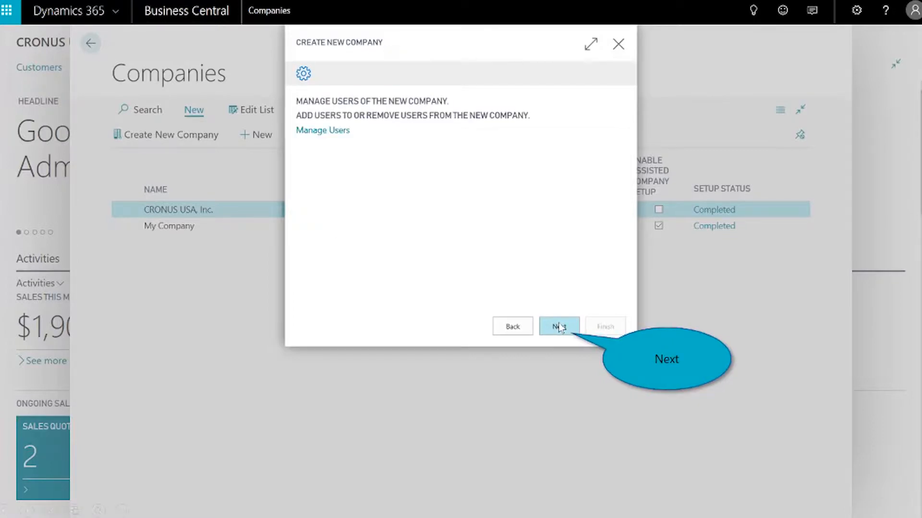
pyautogui.click(560, 327)
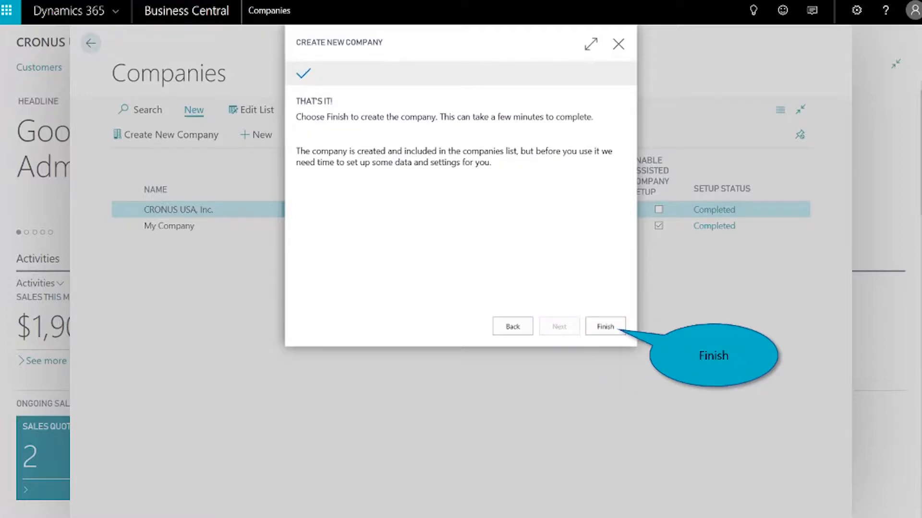
pyautogui.click(611, 332)
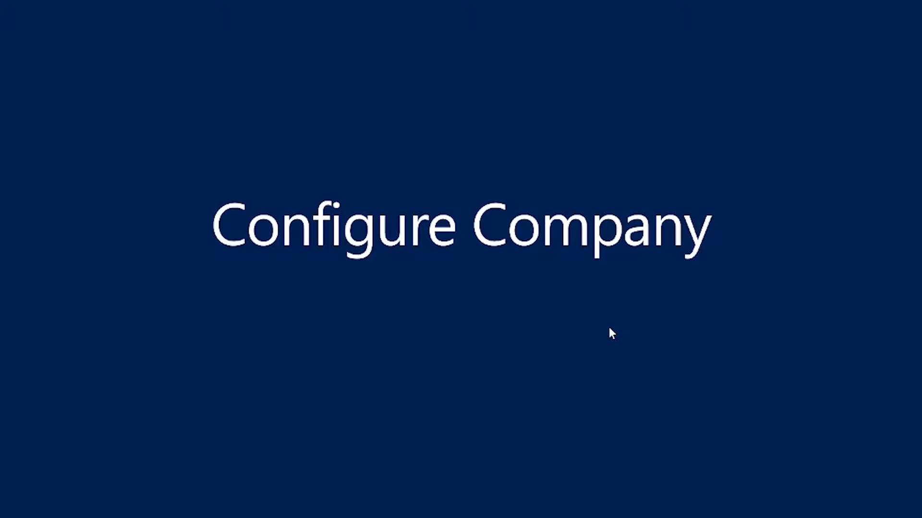
pyautogui.click(610, 329)
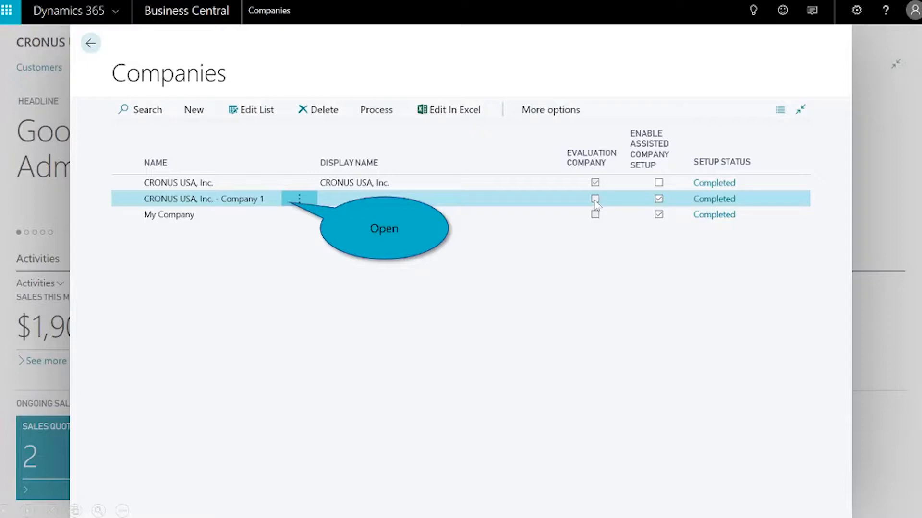
# - Open the CRONUS USA, Inc. - Company 1 company, accept the Terms & Conditions and start its 30-day trial
pyautogui.click(263, 198)
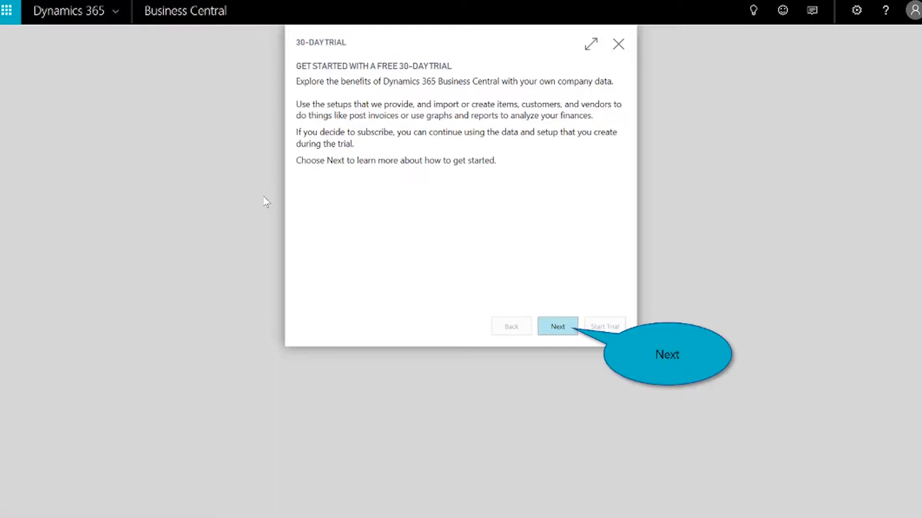
pyautogui.click(555, 332)
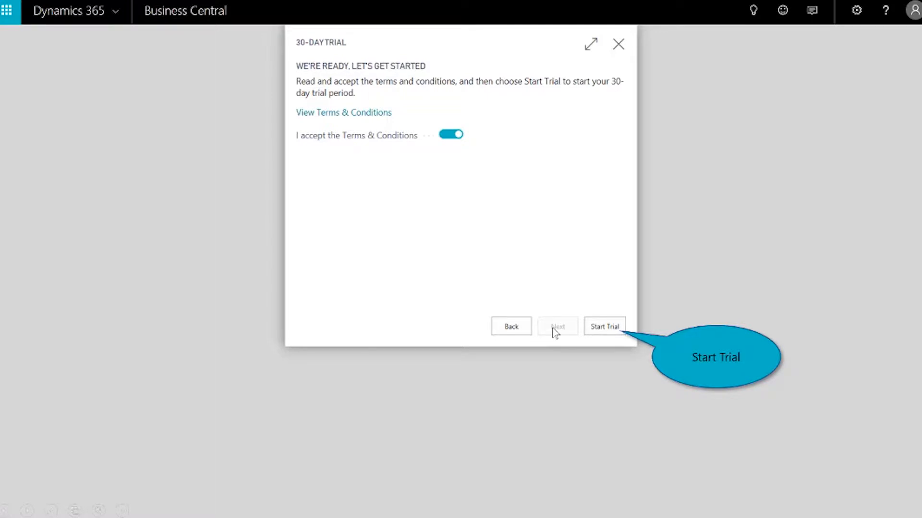
pyautogui.click(606, 328)
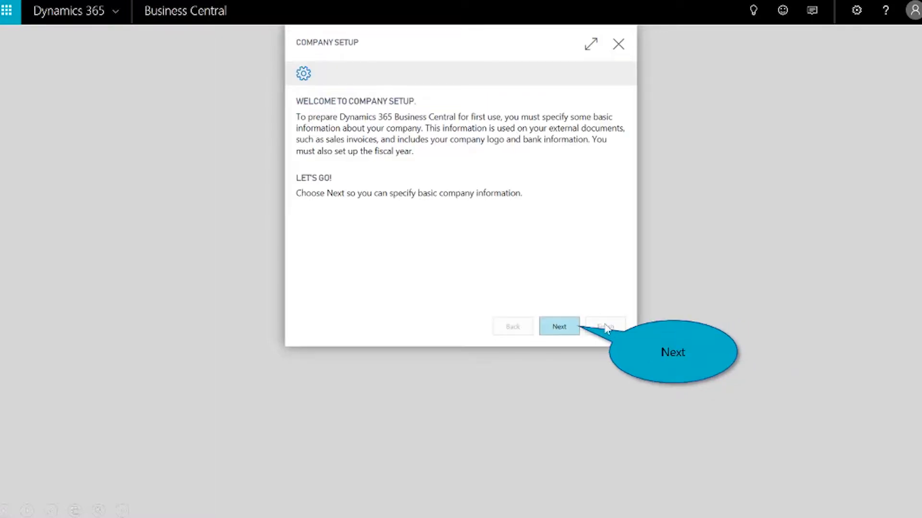
pyautogui.click(565, 331)
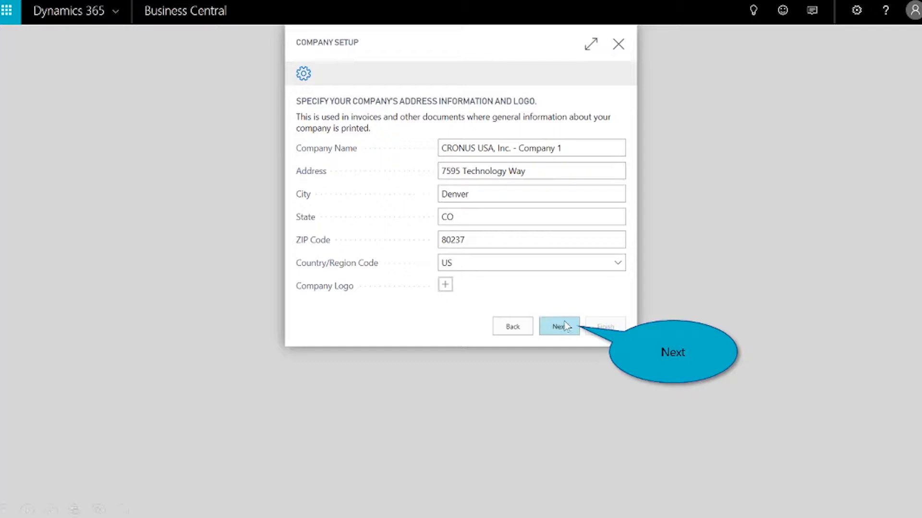
pyautogui.click(559, 328)
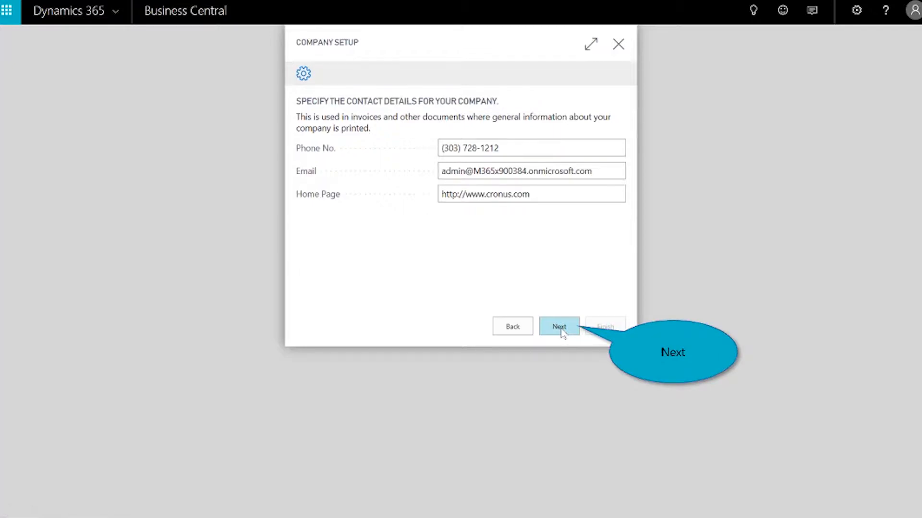
pyautogui.click(559, 327)
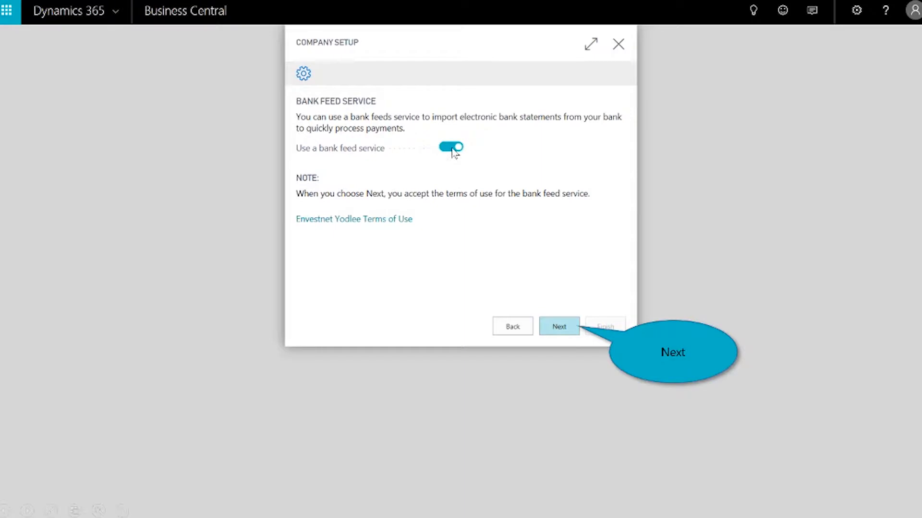
# - Enable the bank feed service, select Chase as the bank to link, and cancel out of the account linking
pyautogui.click(560, 327)
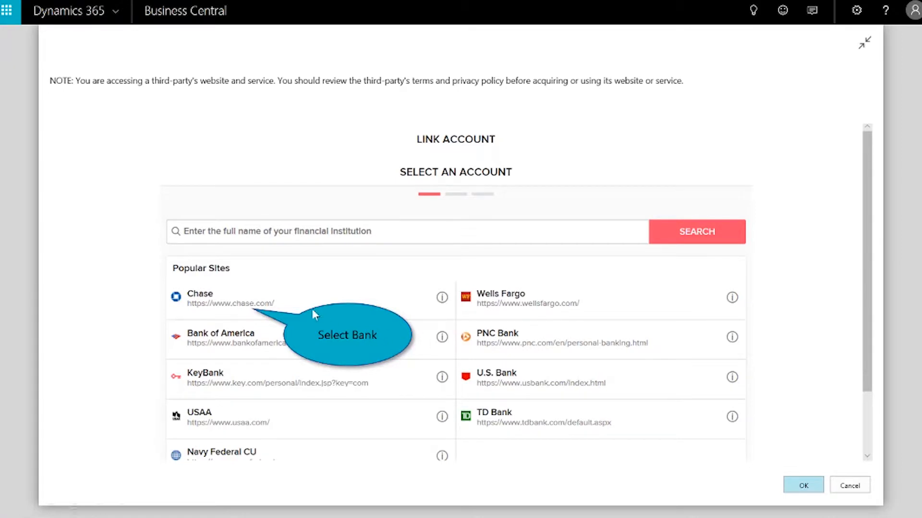
pyautogui.click(235, 305)
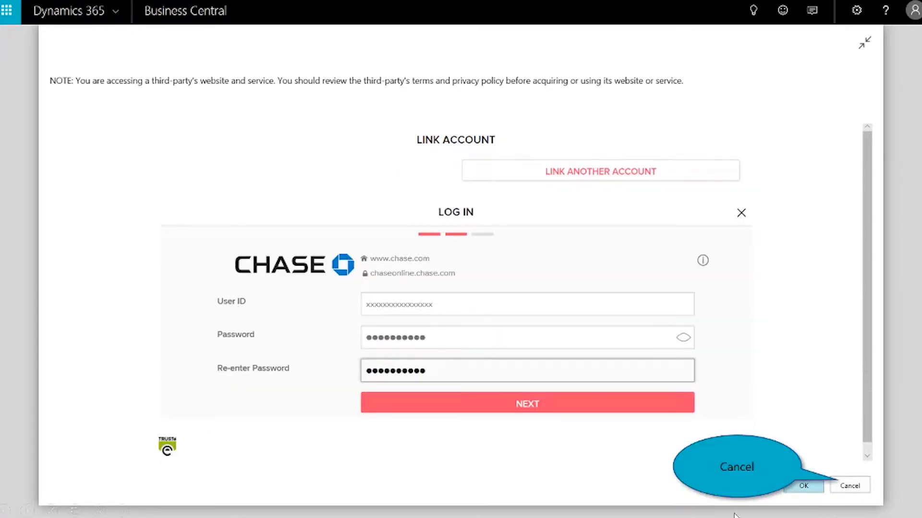
pyautogui.click(849, 487)
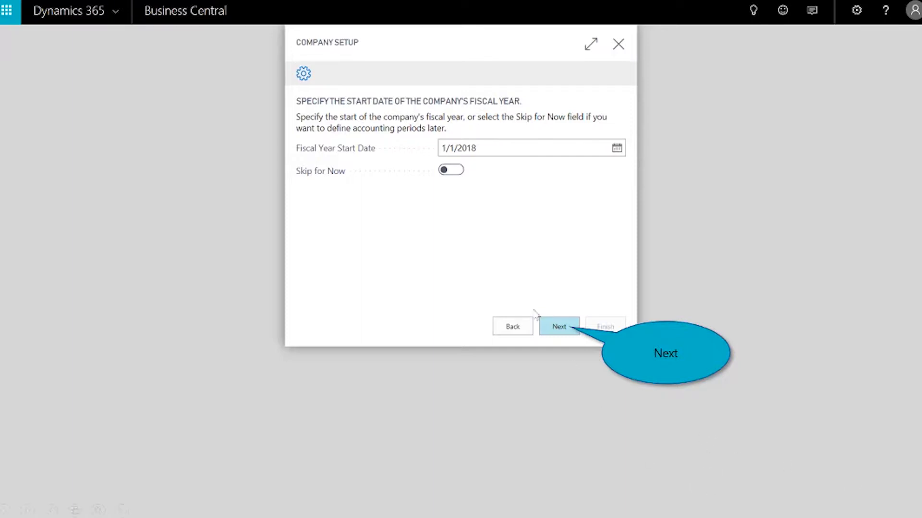
# - Complete Company Setup with fiscal year start date 1/1/2018 and FIFO as the inventory costing method
pyautogui.click(559, 327)
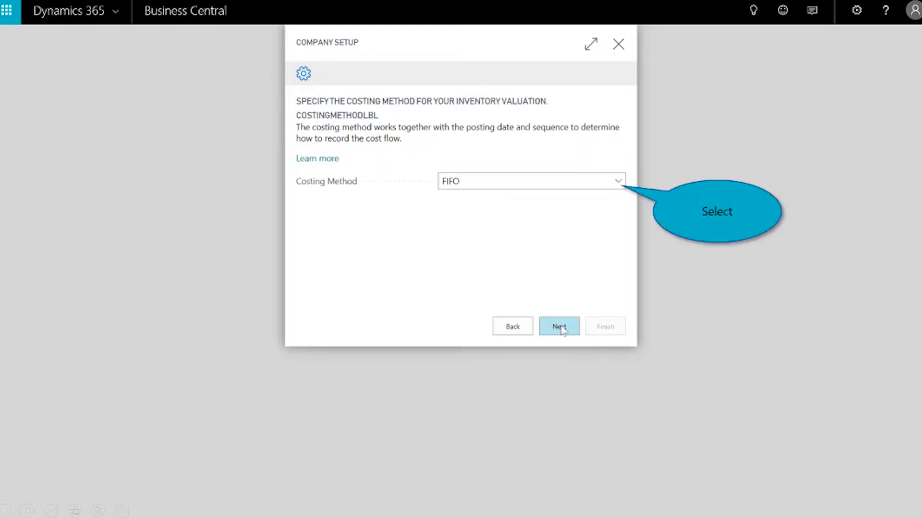
pyautogui.click(617, 181)
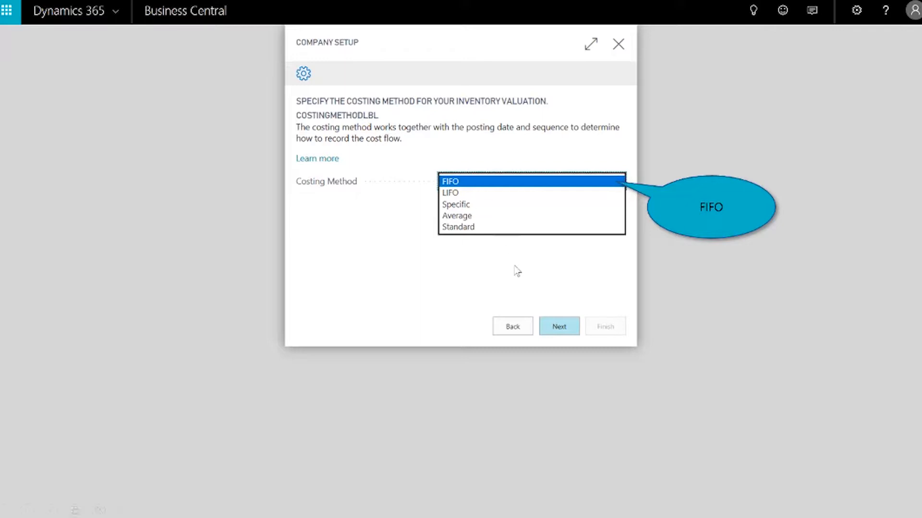
pyautogui.click(469, 183)
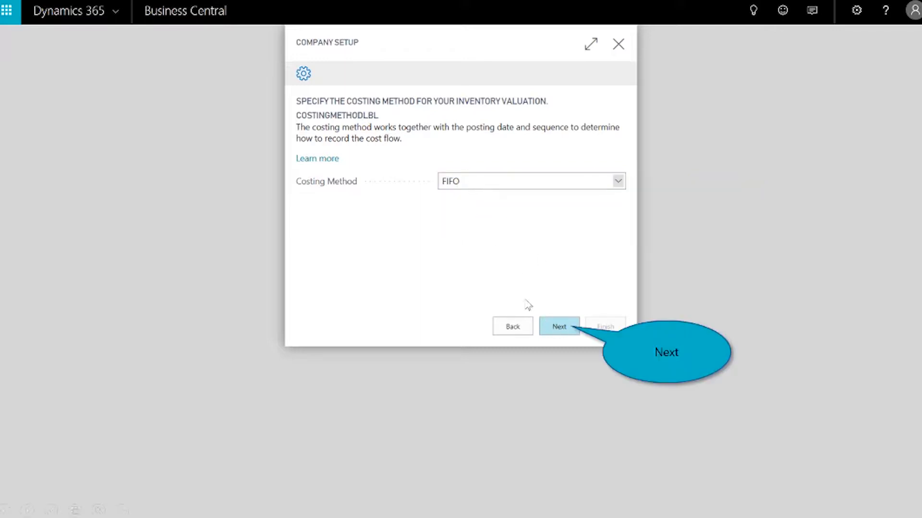
pyautogui.click(566, 332)
pyautogui.click(607, 328)
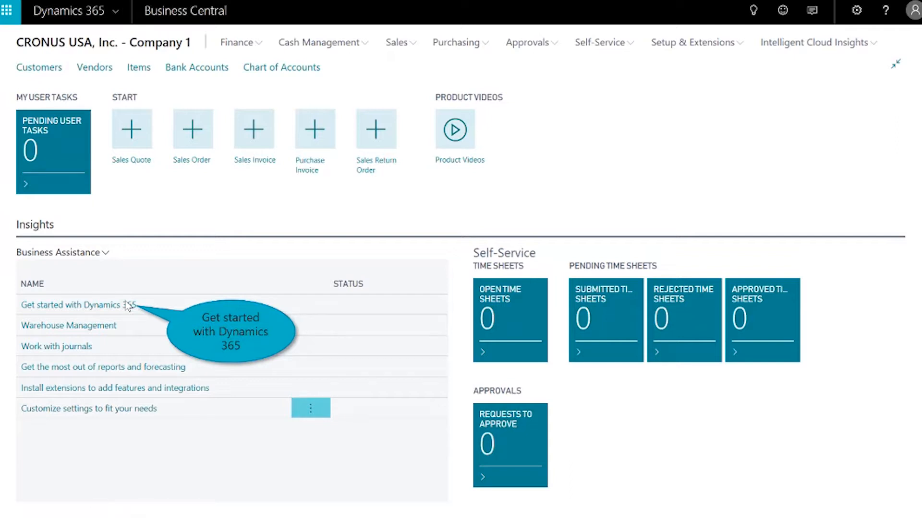
# - View the Migrate Business Data video from the "Get started with Dynamics 365" resources and close it
pyautogui.click(100, 308)
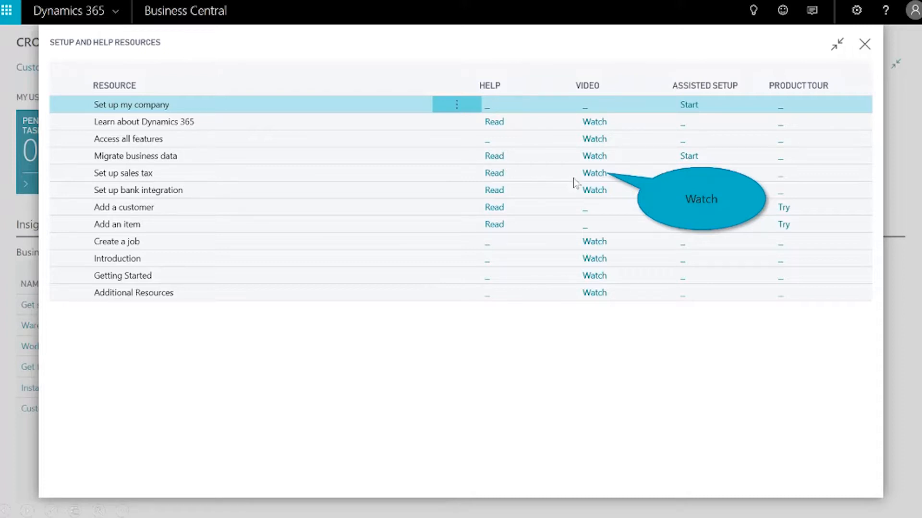
pyautogui.click(598, 185)
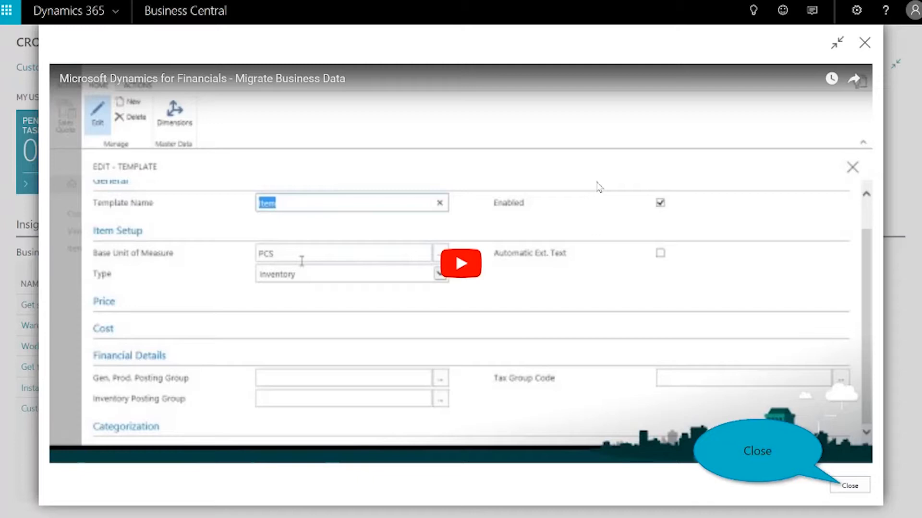
pyautogui.click(850, 486)
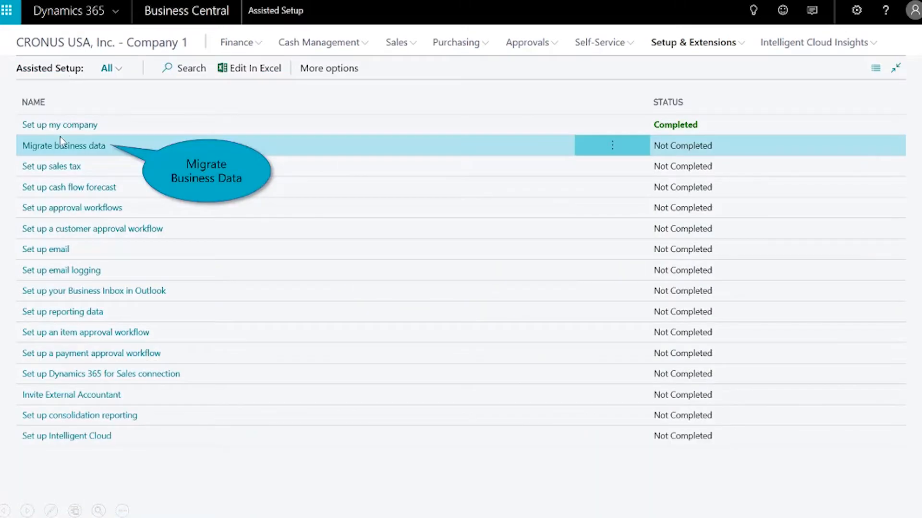
# - Start the Migrate business data assisted setup, review the available data migrators, and proceed with Import from Excel as the source
pyautogui.click(90, 147)
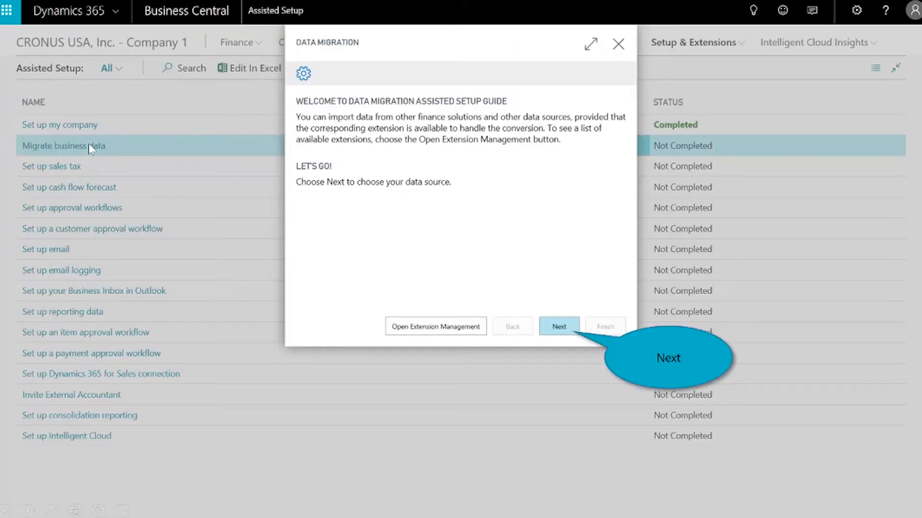
pyautogui.click(565, 329)
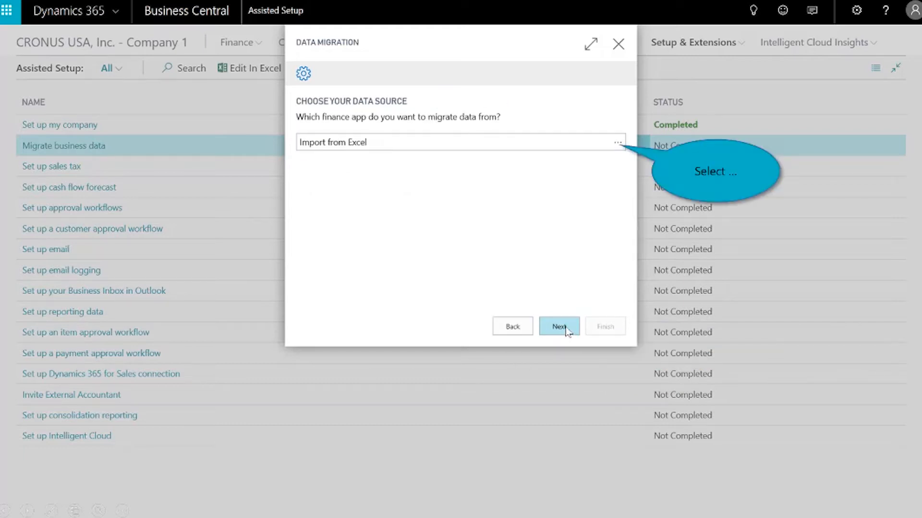
pyautogui.click(618, 143)
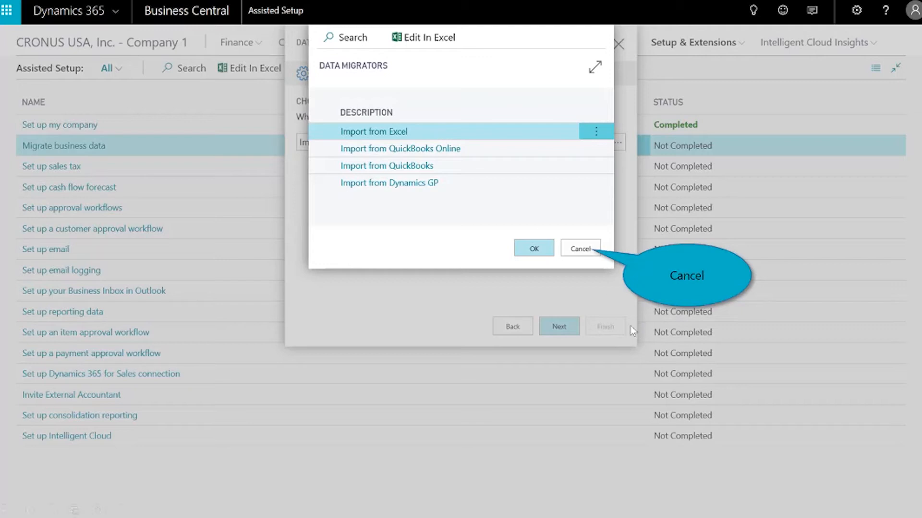
pyautogui.click(581, 249)
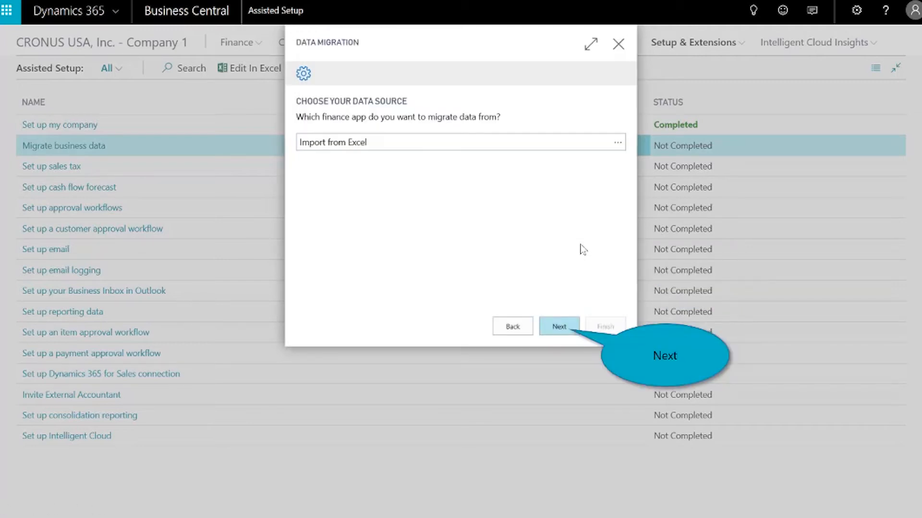
pyautogui.click(567, 331)
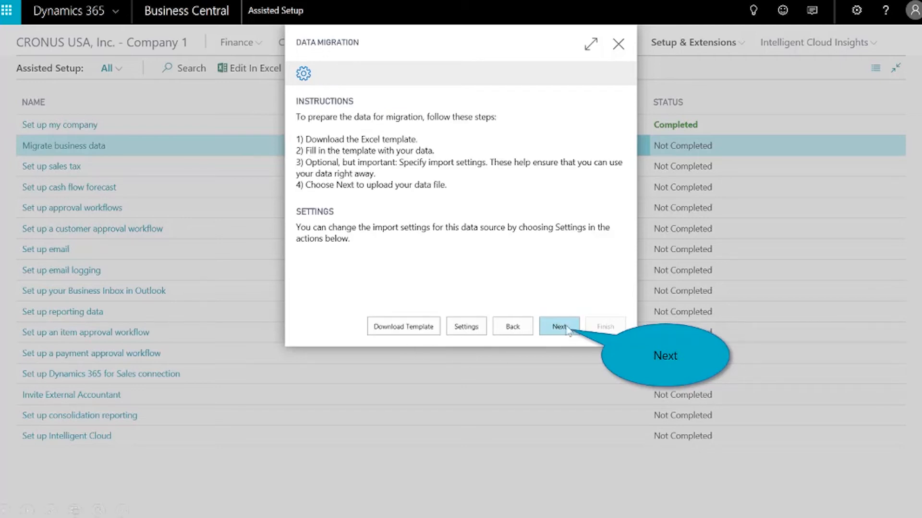
# - Upload the file "DataImport_Dynamics365_10-06_2018 MLB.xlsx" from Downloads as the migration data
pyautogui.click(568, 332)
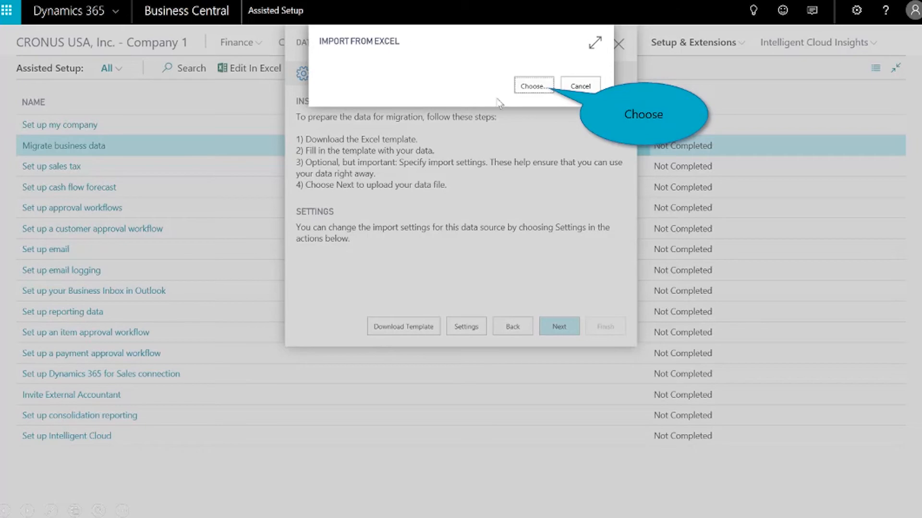
pyautogui.click(534, 86)
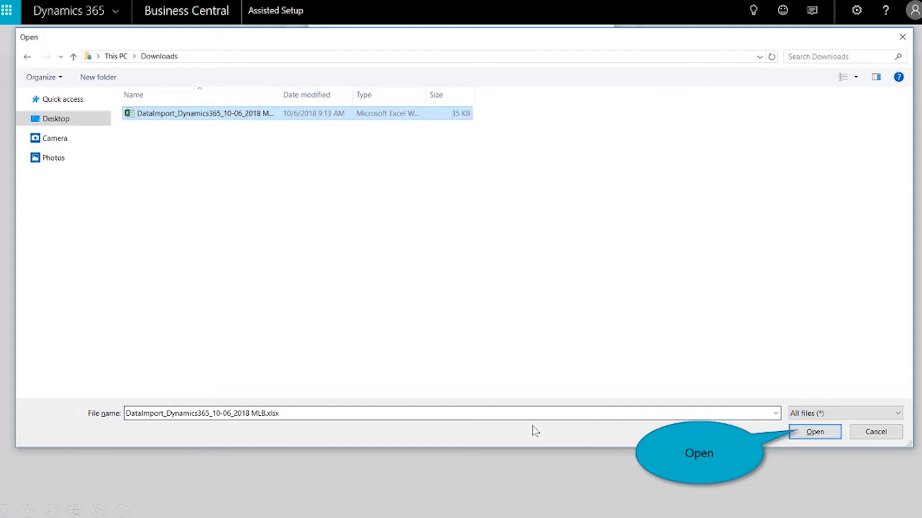
pyautogui.click(812, 433)
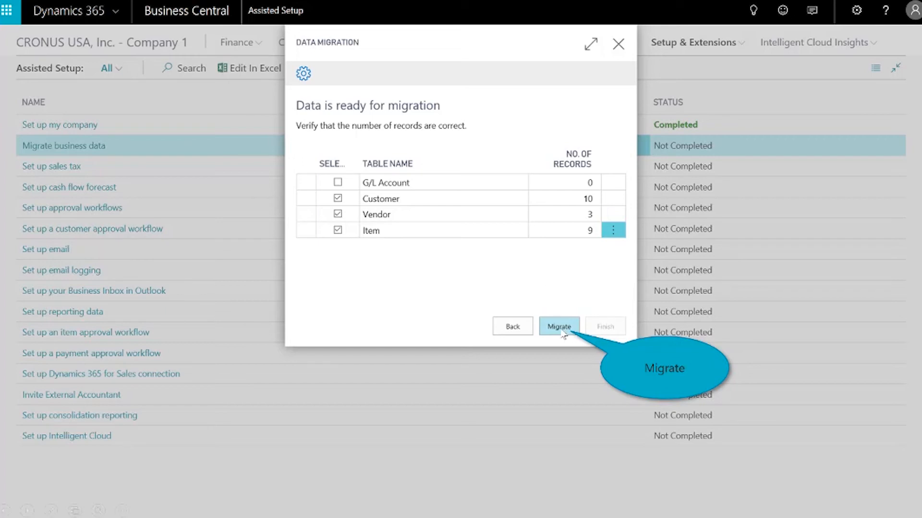
# - Migrate the selected Customer, Vendor and Item tables and finish the data migration guide
pyautogui.click(557, 329)
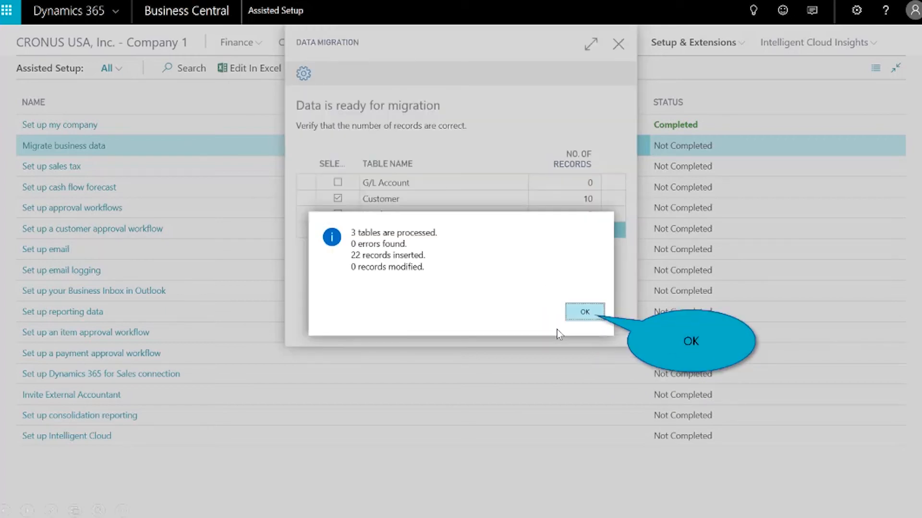
pyautogui.click(598, 313)
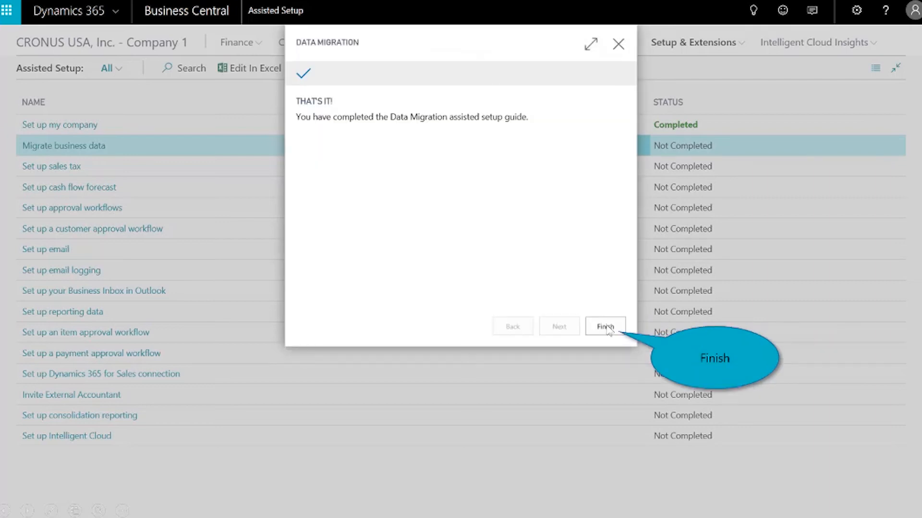
pyautogui.click(606, 327)
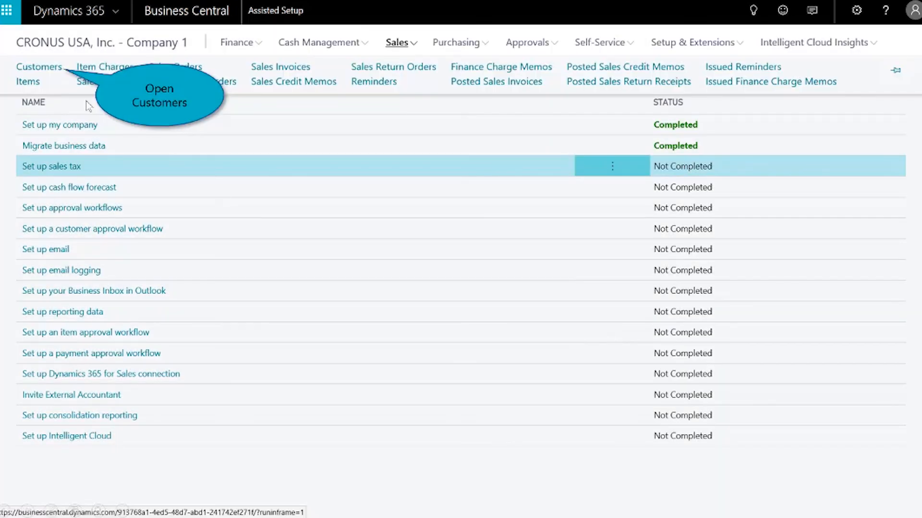
# - Check the migrated records in the sales Customers list and the Items list
pyautogui.click(39, 67)
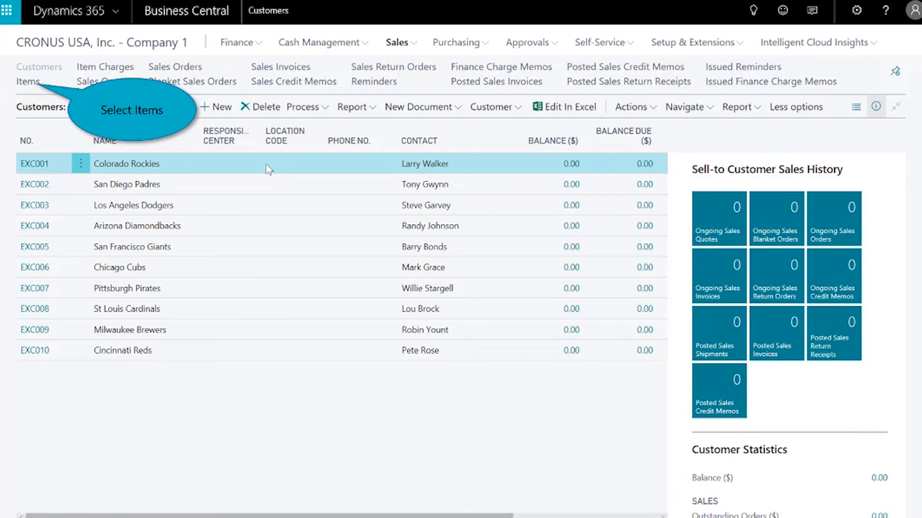
pyautogui.click(27, 81)
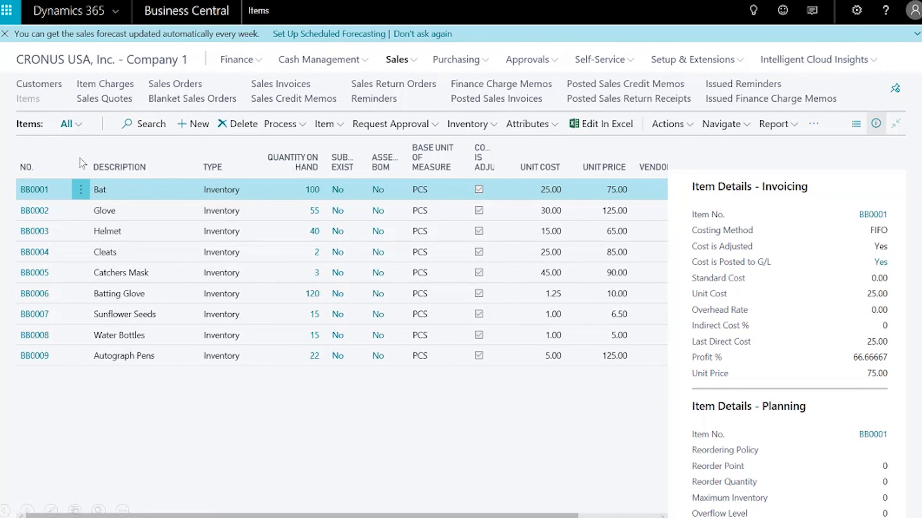